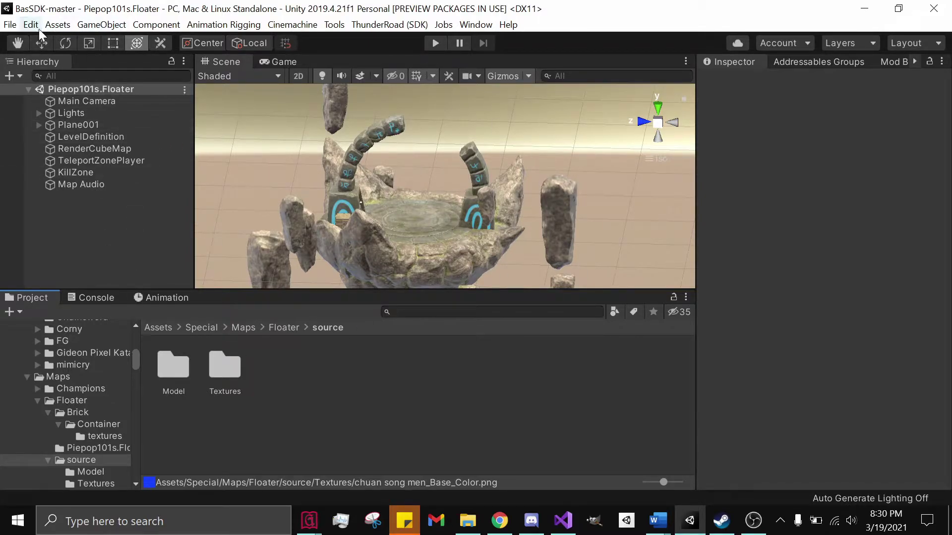
- Add the open Piepop101s.Floater scene to Build Settings as scene 0, then close the dialog
click(14, 23)
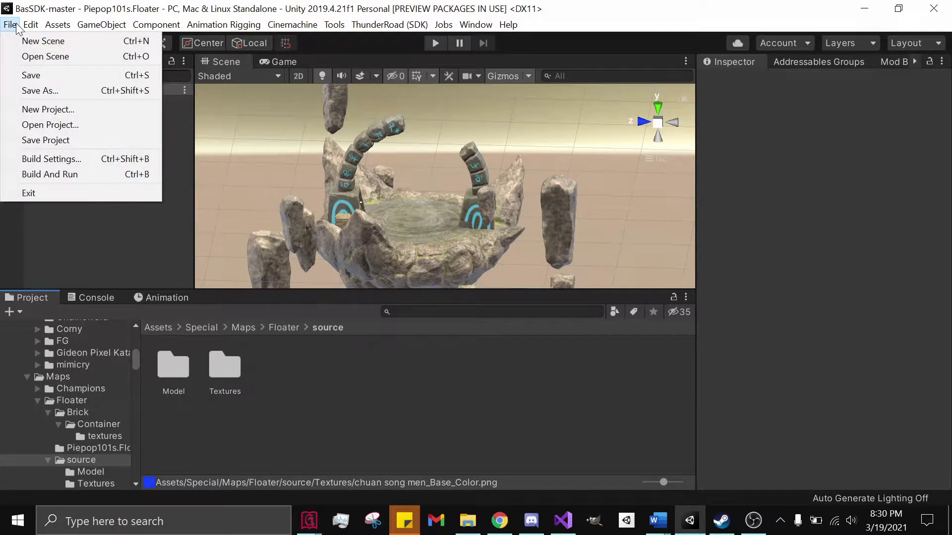
click(35, 159)
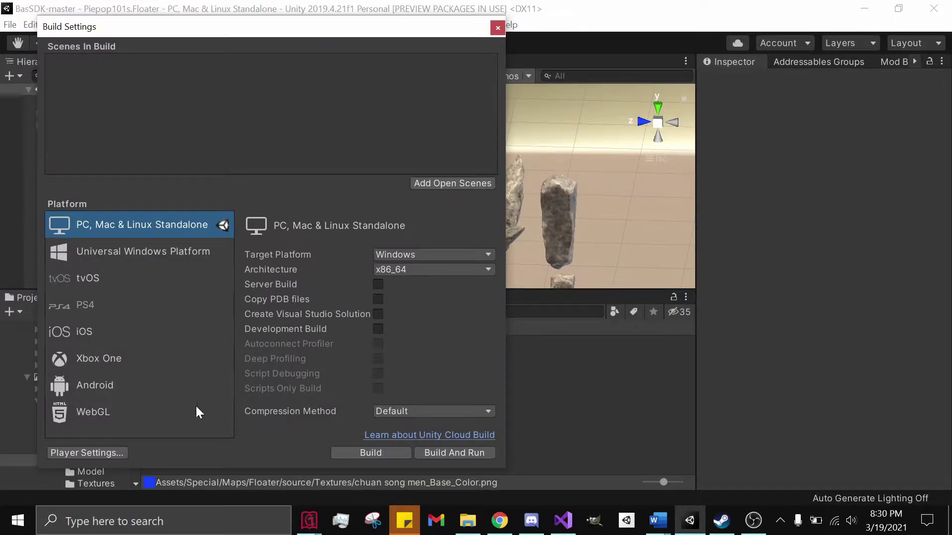
click(449, 184)
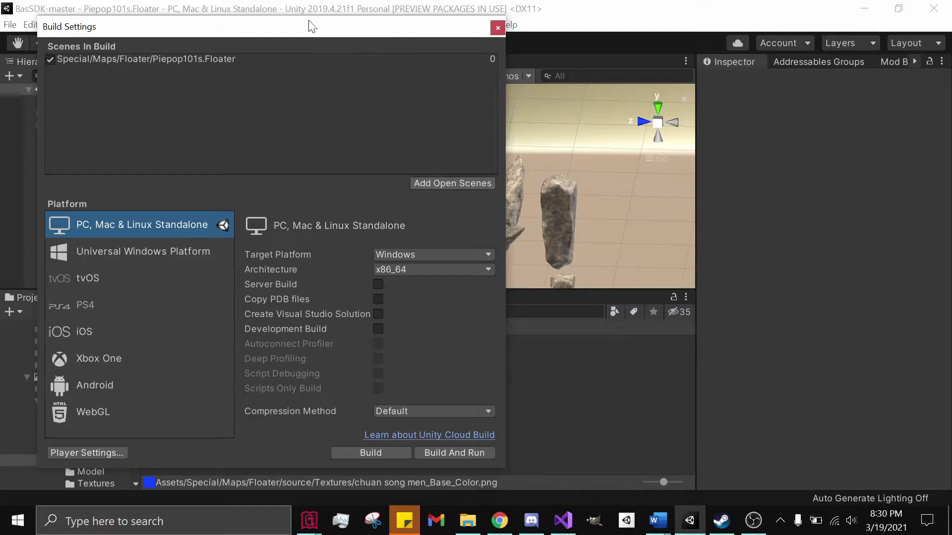
drag(300, 25, 384, 37)
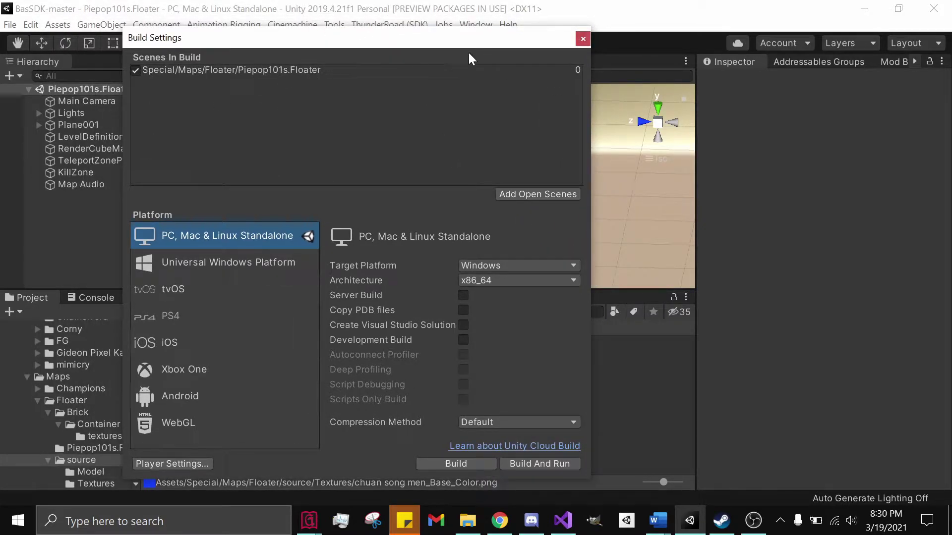
click(583, 38)
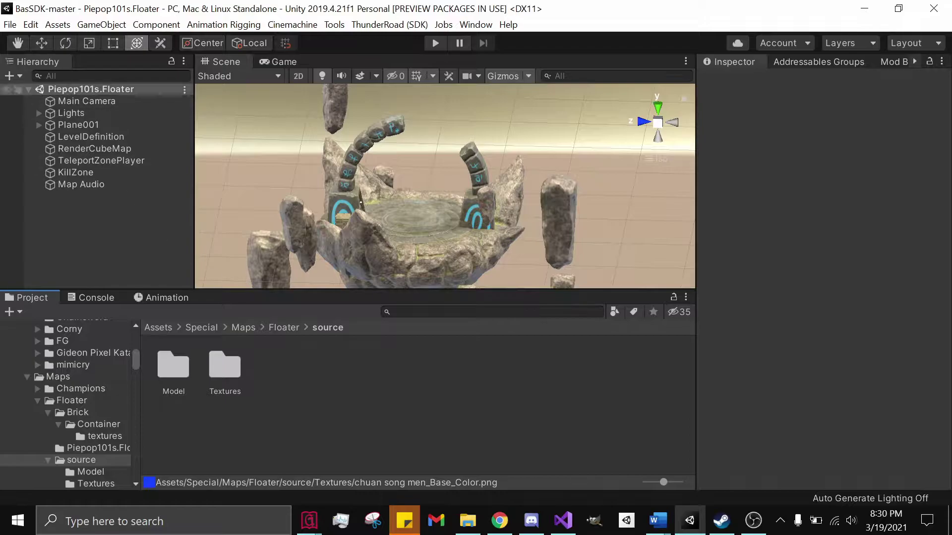
- Build the Floater scene as a Windows x86_64 standalone into the Downloads folder
click(12, 25)
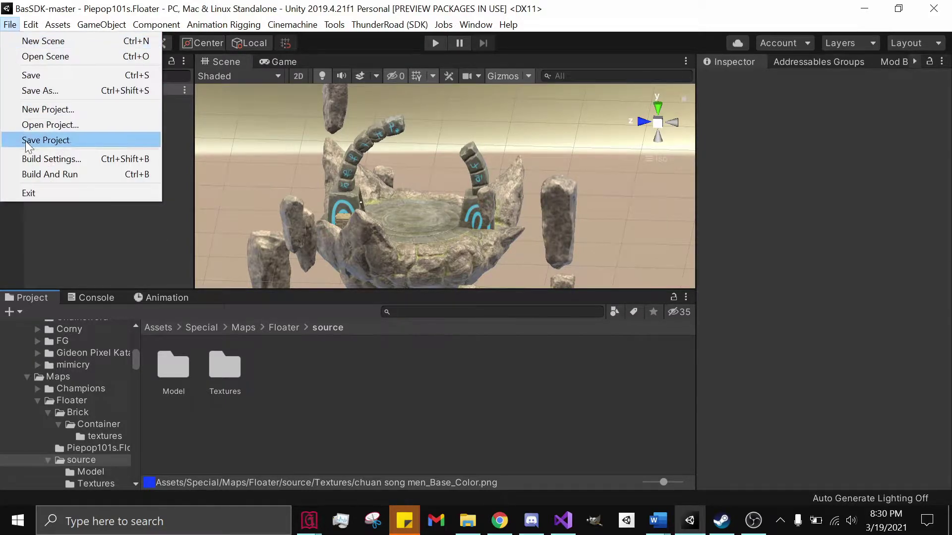
click(42, 158)
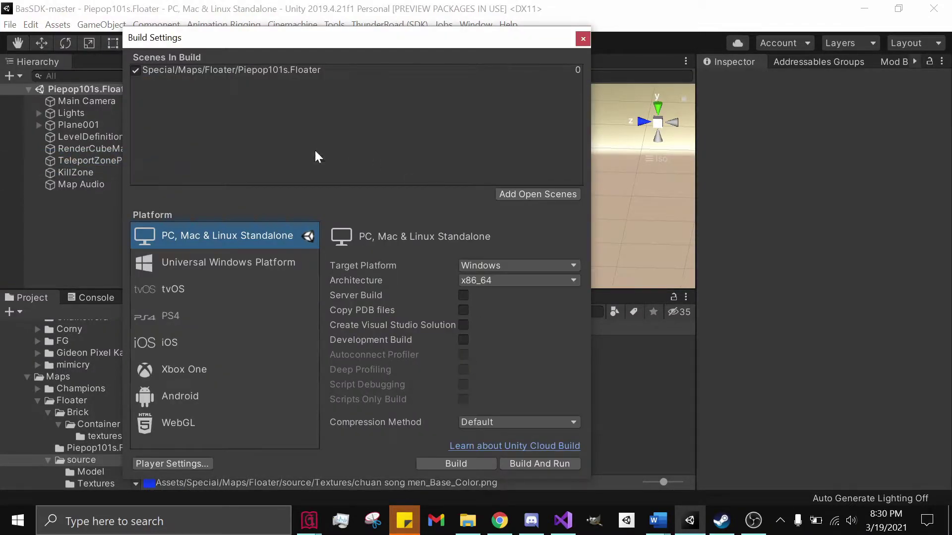
click(478, 463)
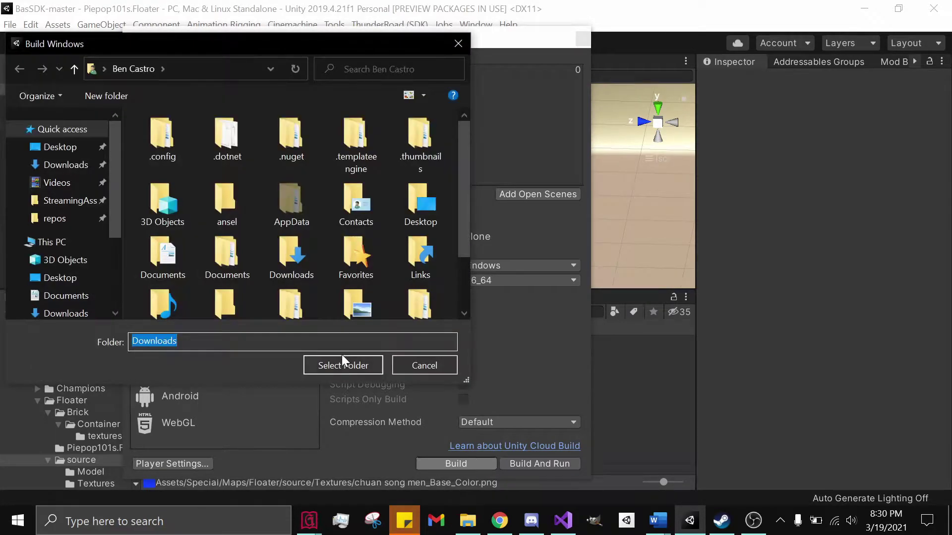
click(346, 366)
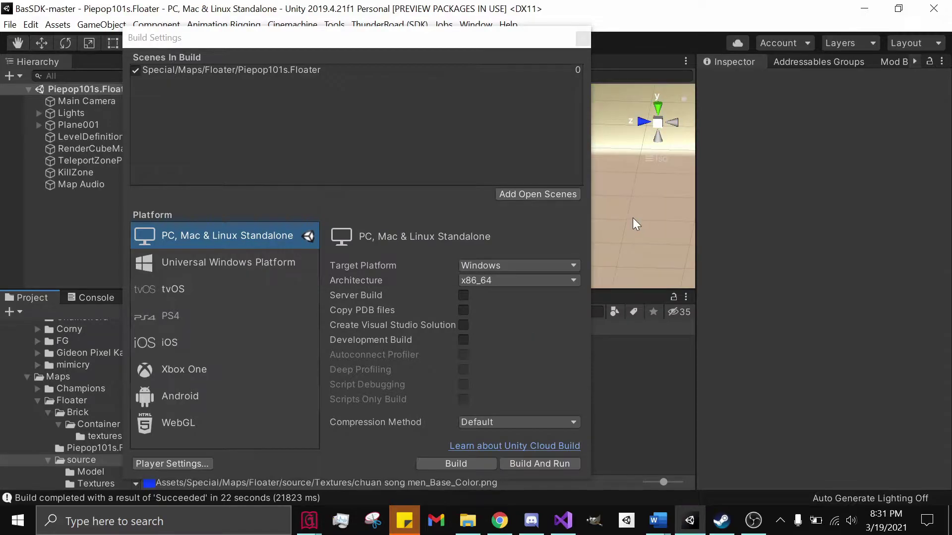
- Close Build Settings, clear the Console, and open the Editor Log in Notepad
click(583, 40)
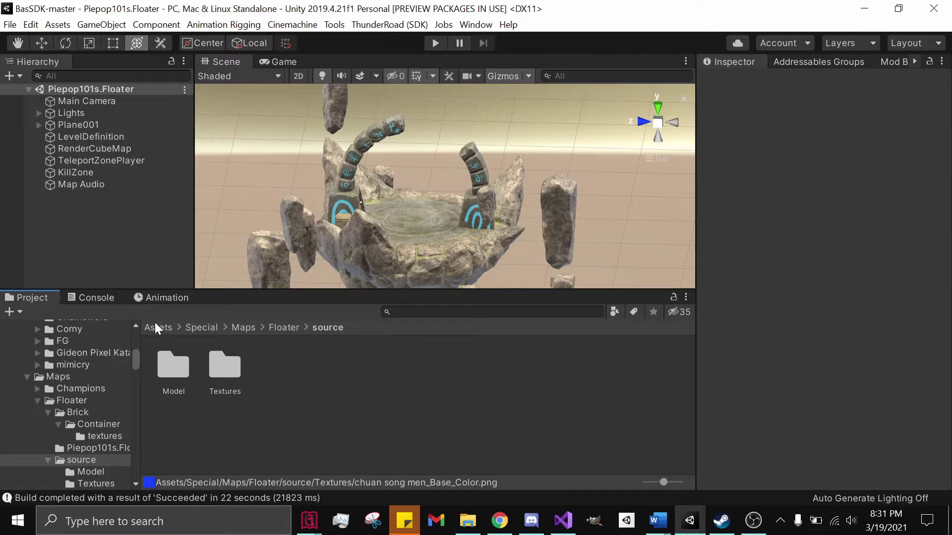
click(107, 297)
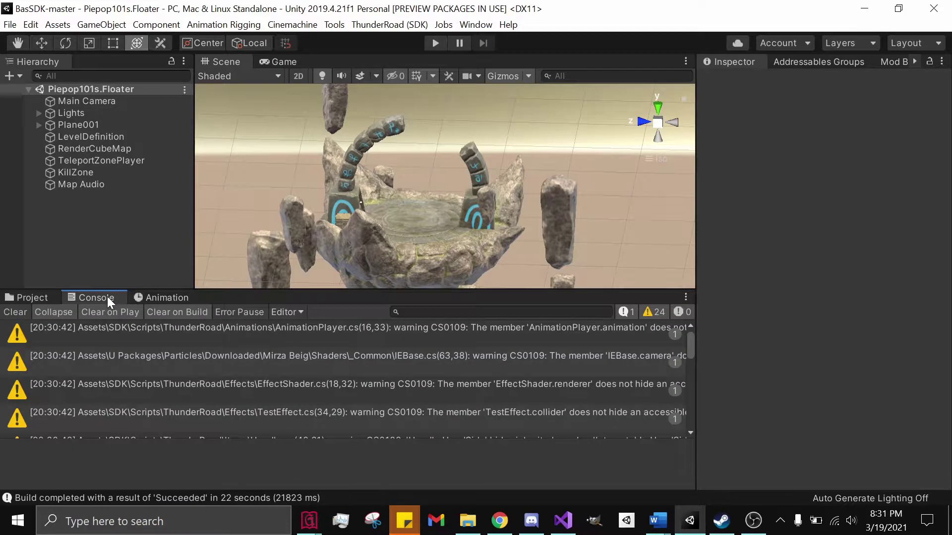
click(11, 312)
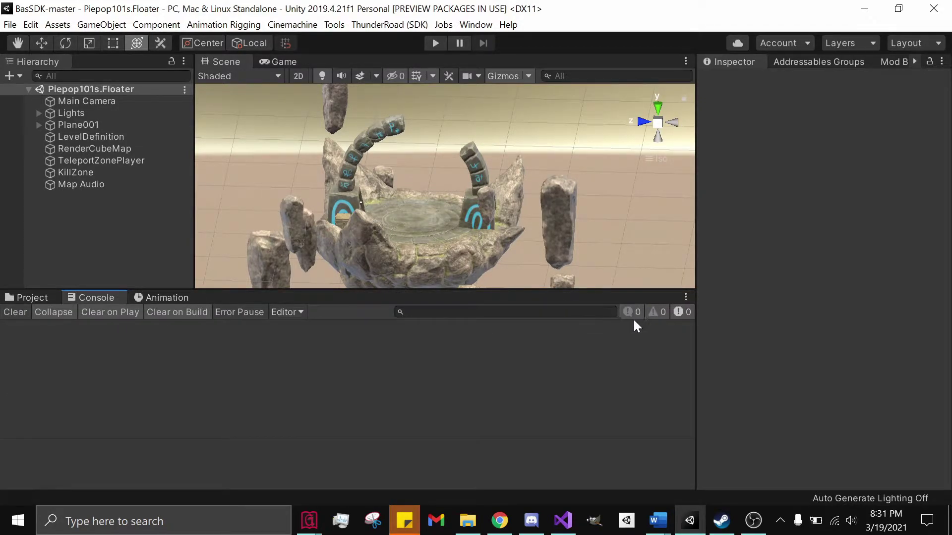
click(685, 295)
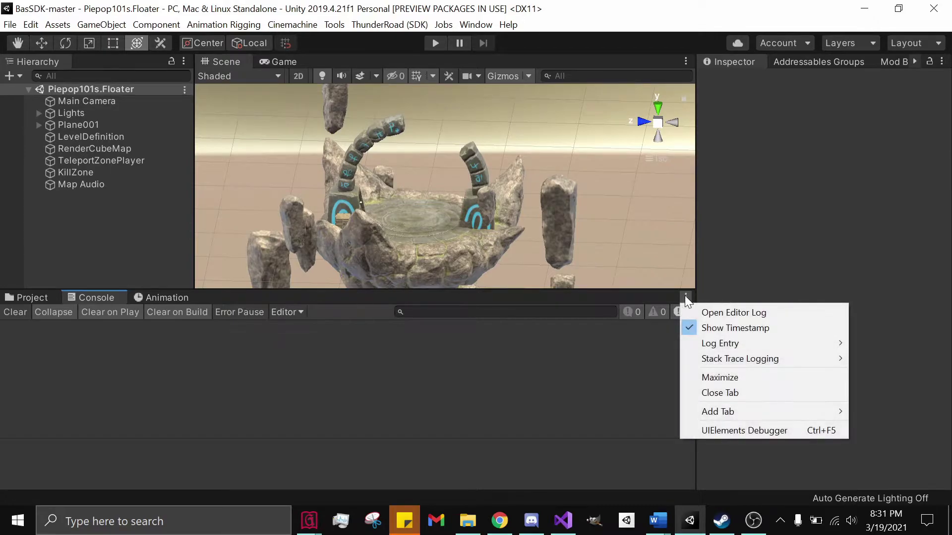
click(690, 312)
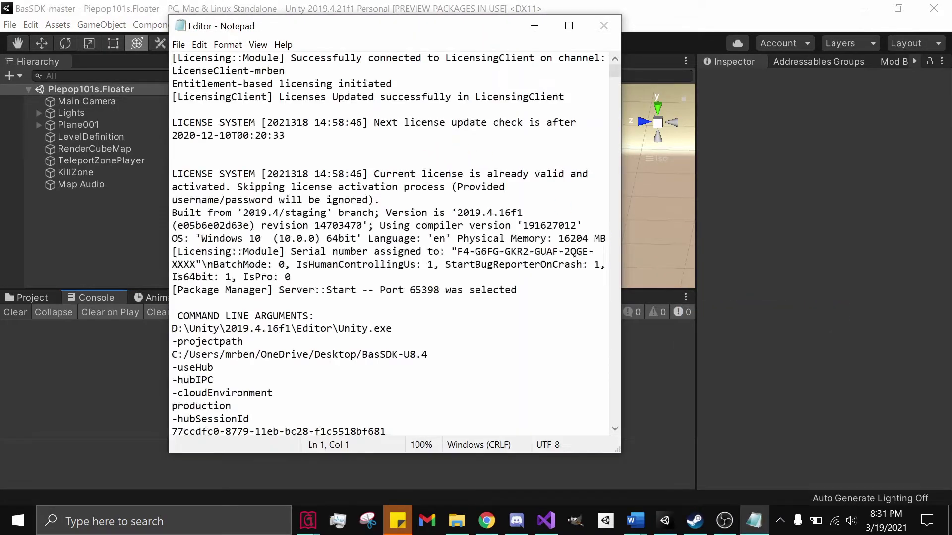
- Find the Build Report in the log, showing textures 45.3 mb, sounds 62.9 mb, build 171.8 mb
click(320, 58)
key(ctrl+f)
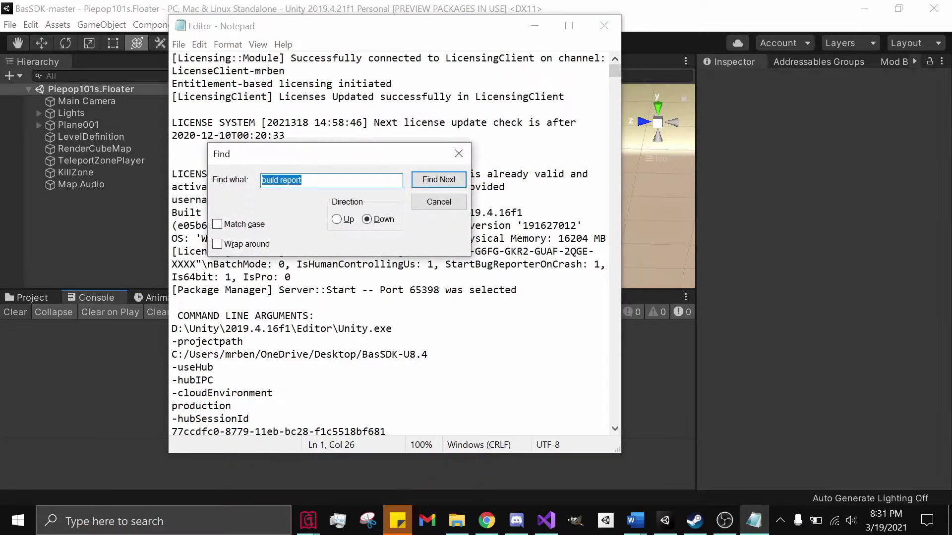
key(Return)
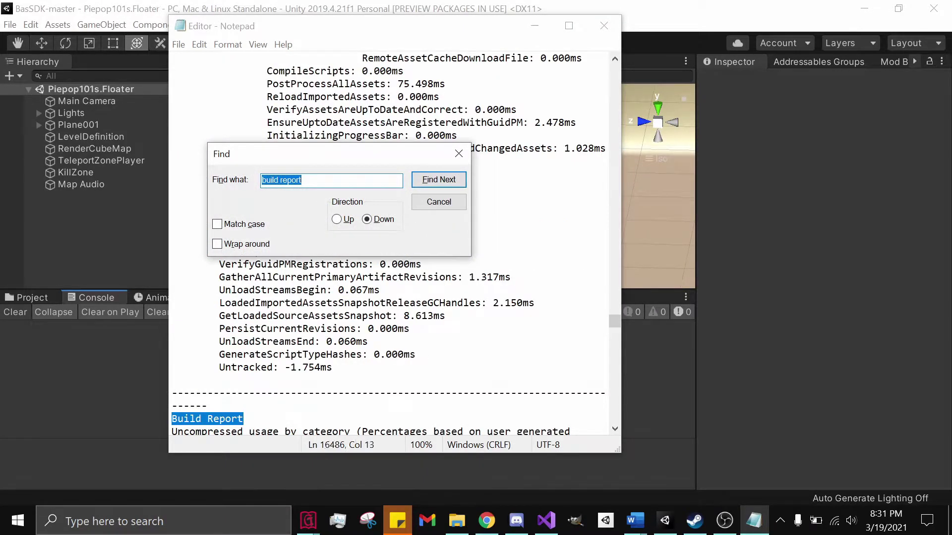
click(459, 154)
scroll(459, 154, down, 4)
scroll(392, 243, down, 3)
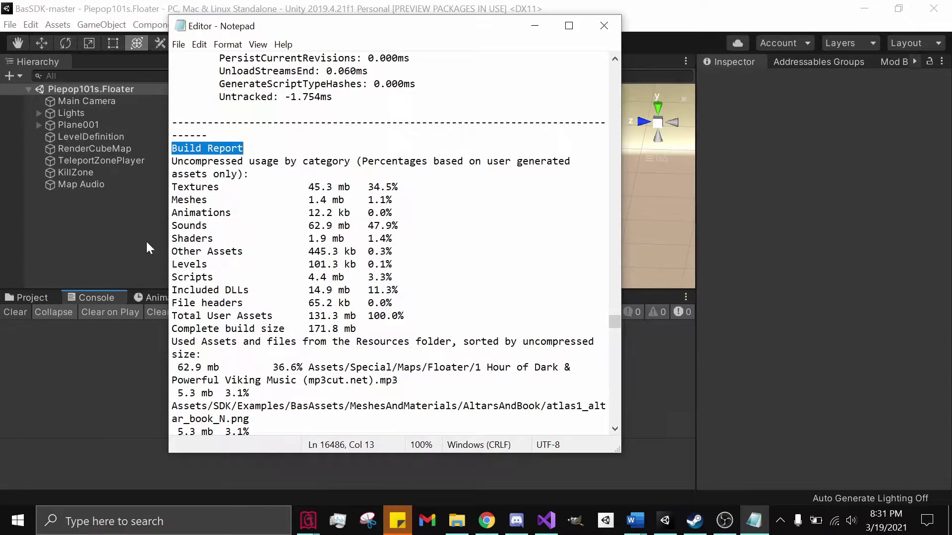
drag(404, 33, 490, 33)
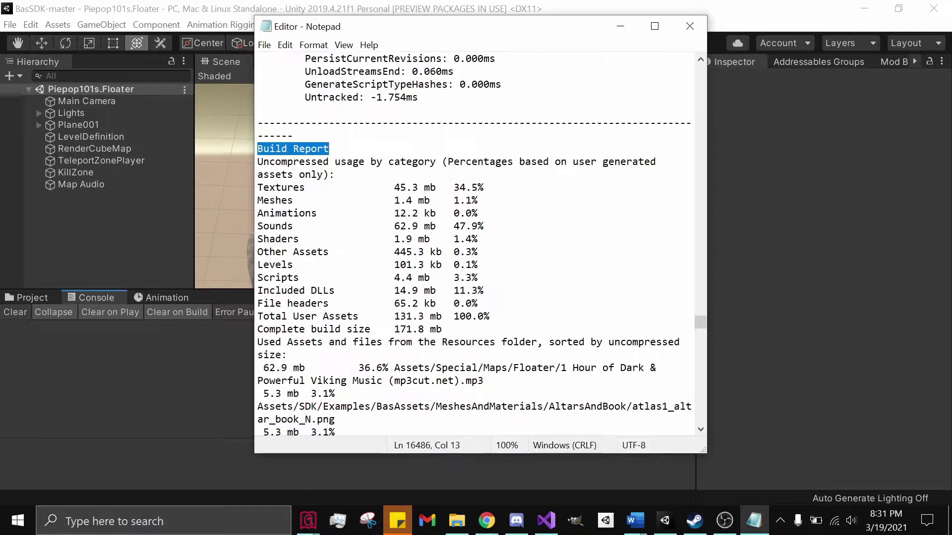
click(34, 298)
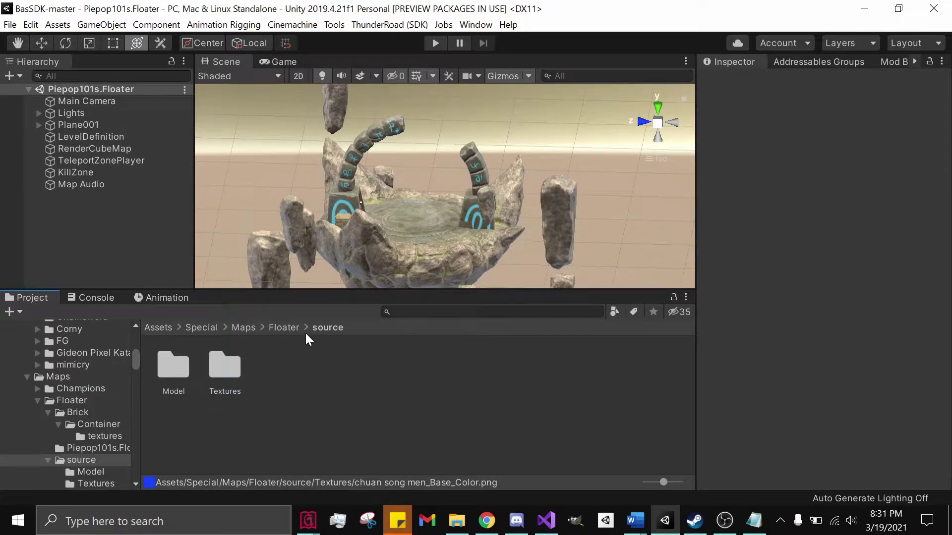
- In the Textures folder, set chuan song men_Base_Color's Max Size to 1024 with crunch compression
double_click(221, 363)
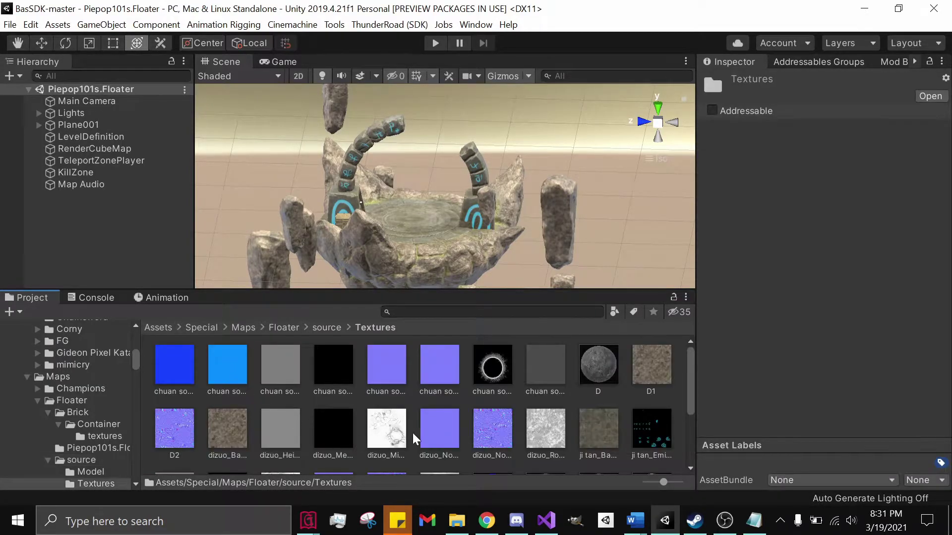
alt+drag(436, 191, 284, 312)
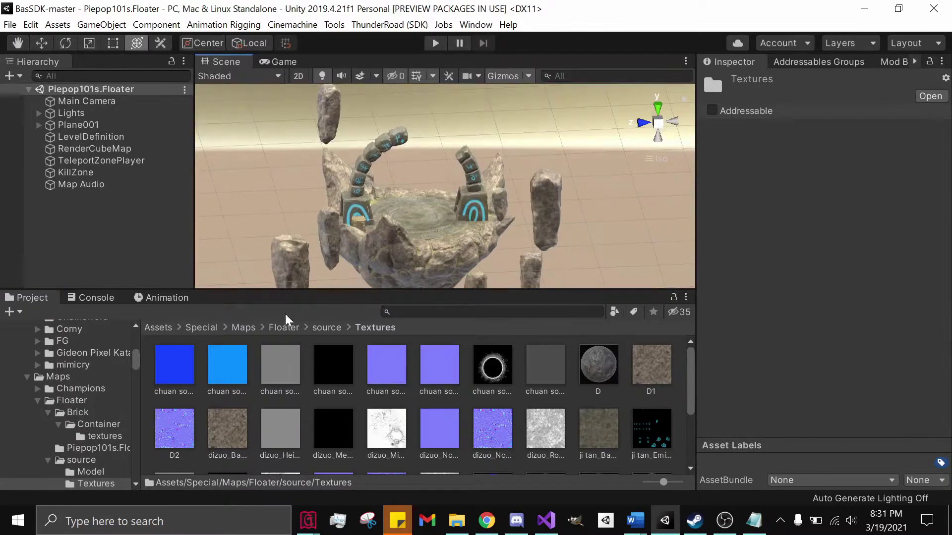
click(174, 364)
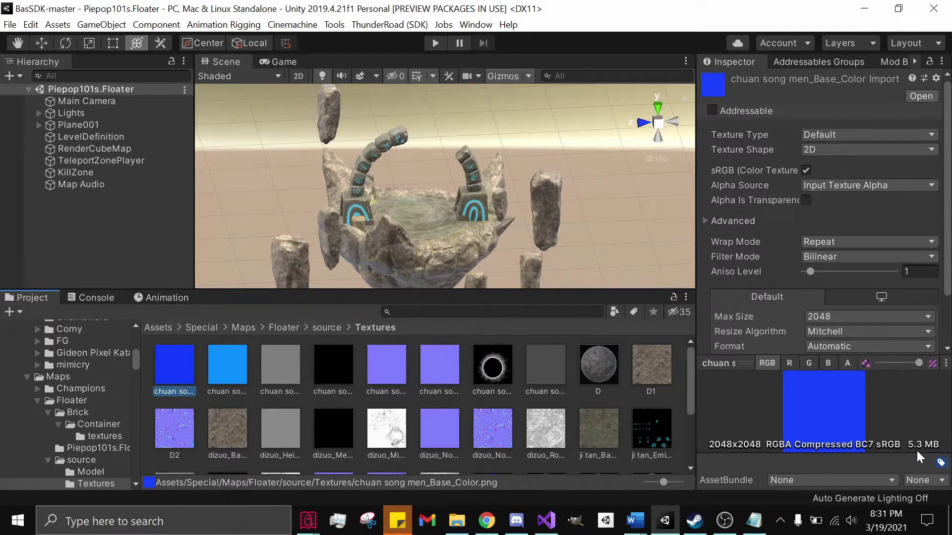
scroll(835, 273, down, 3)
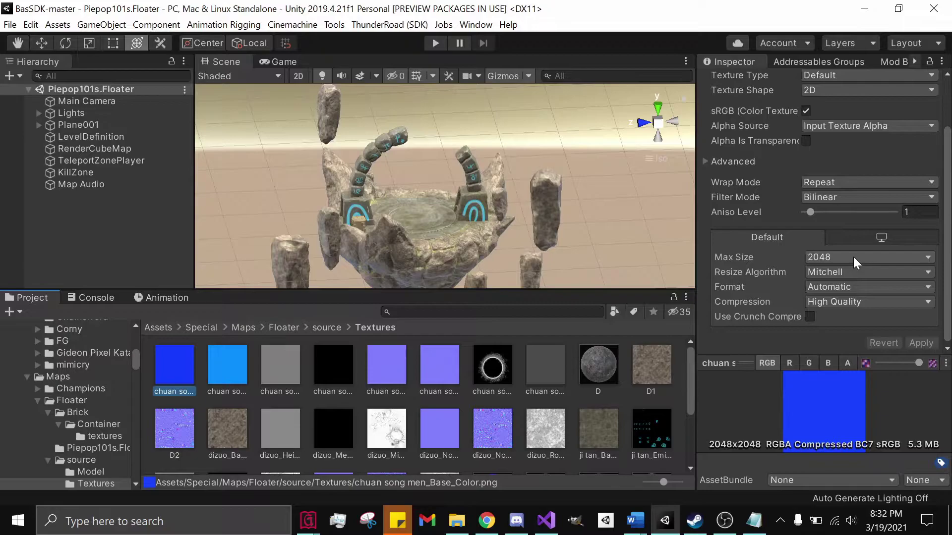
click(853, 256)
click(835, 350)
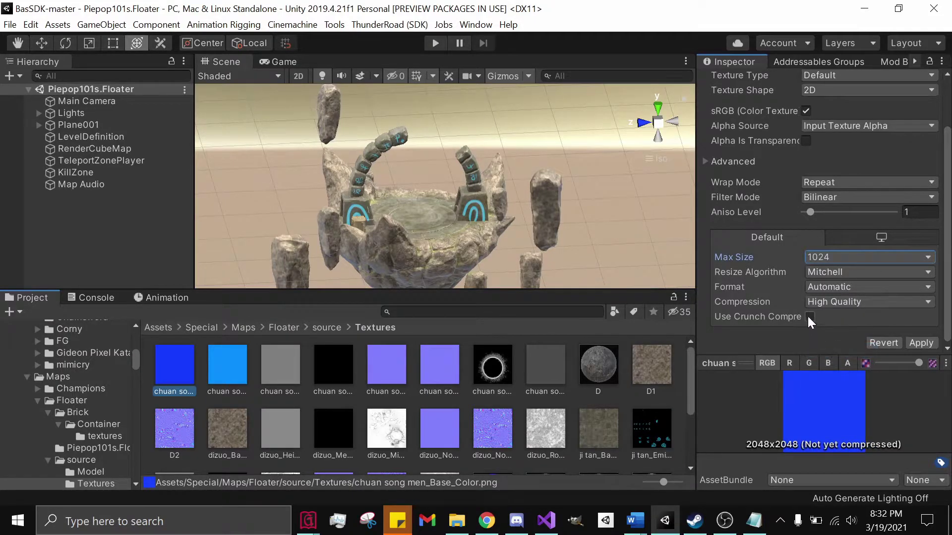
click(810, 318)
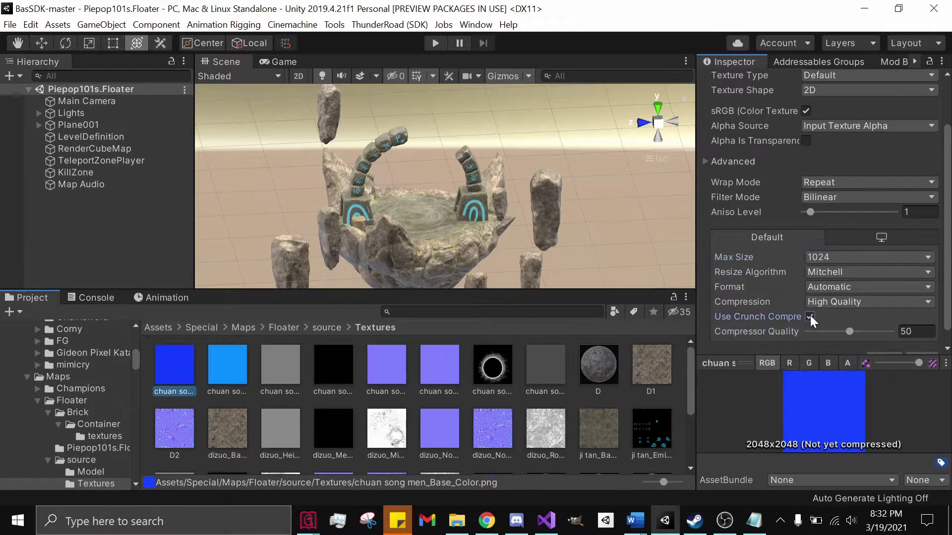
scroll(810, 316, down, 1)
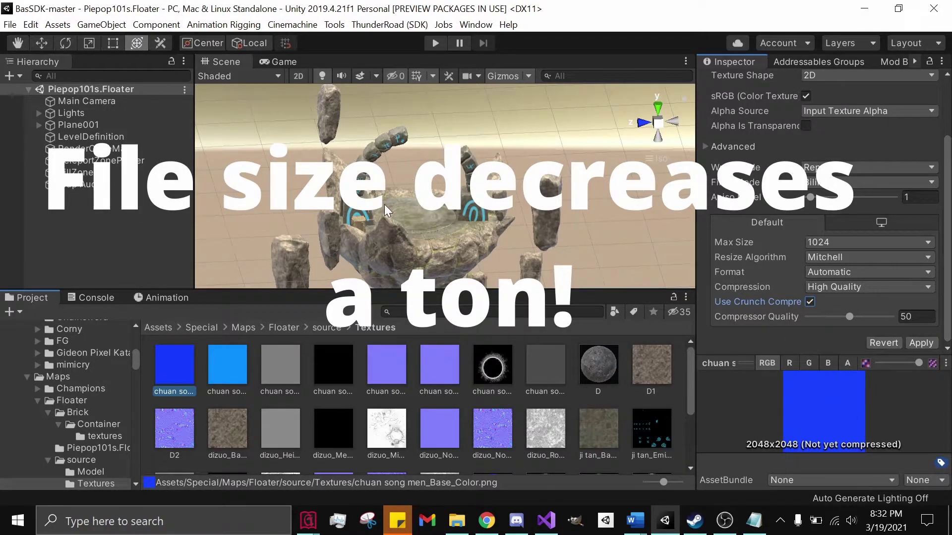
- Keep 1024 and High Quality compression, then apply to re-import the texture at 1.3 MB
alt+drag(389, 211, 538, 204)
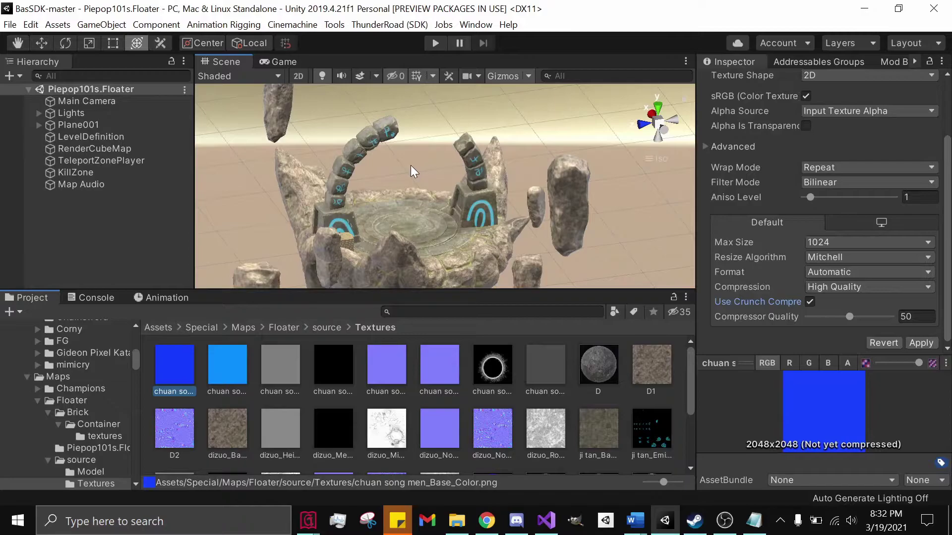
click(838, 242)
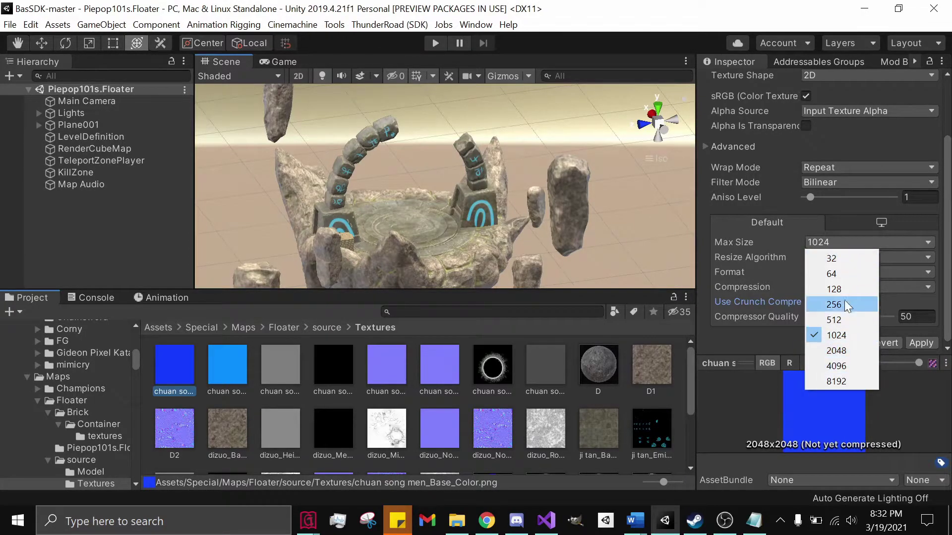
click(772, 227)
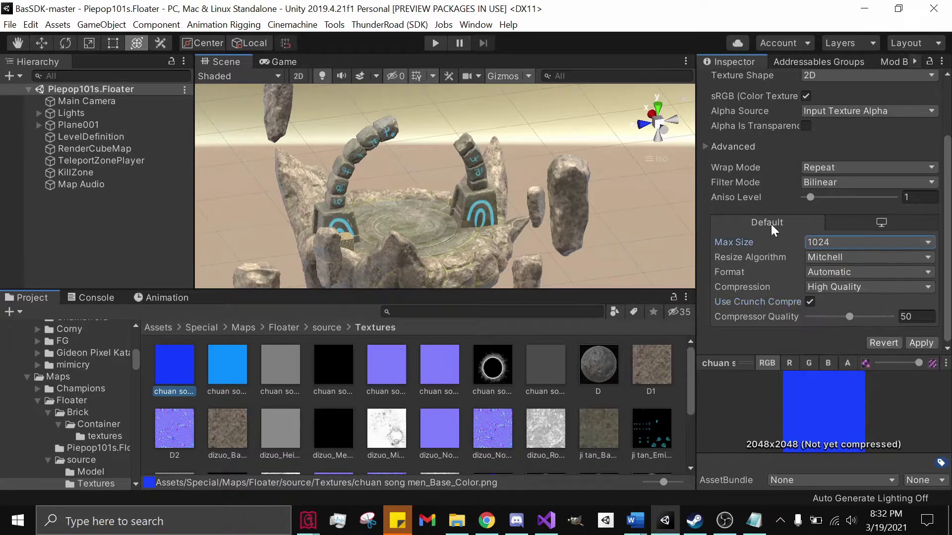
click(817, 288)
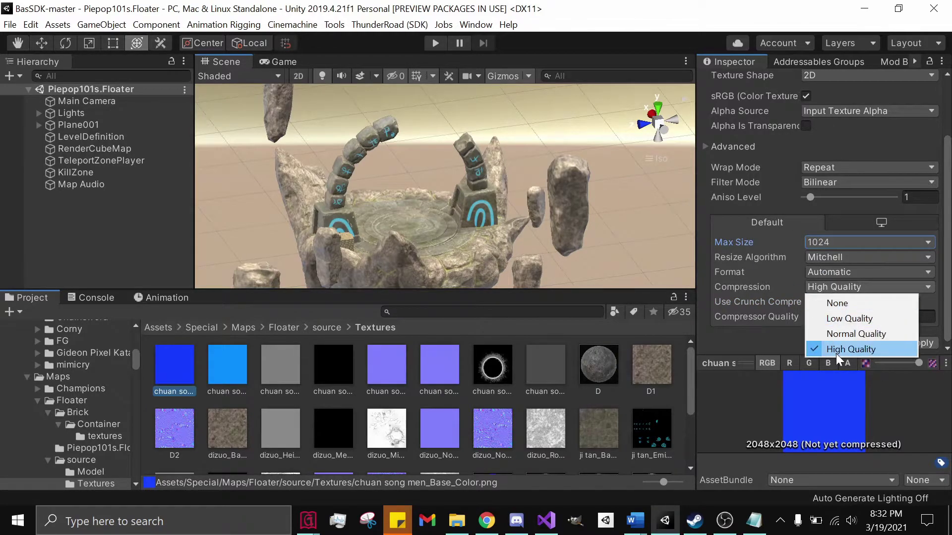
click(778, 224)
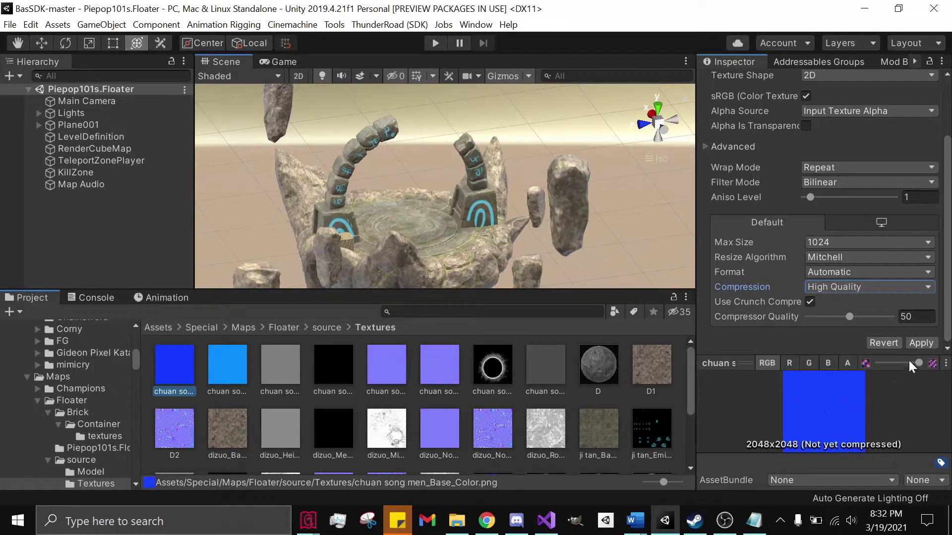
click(921, 343)
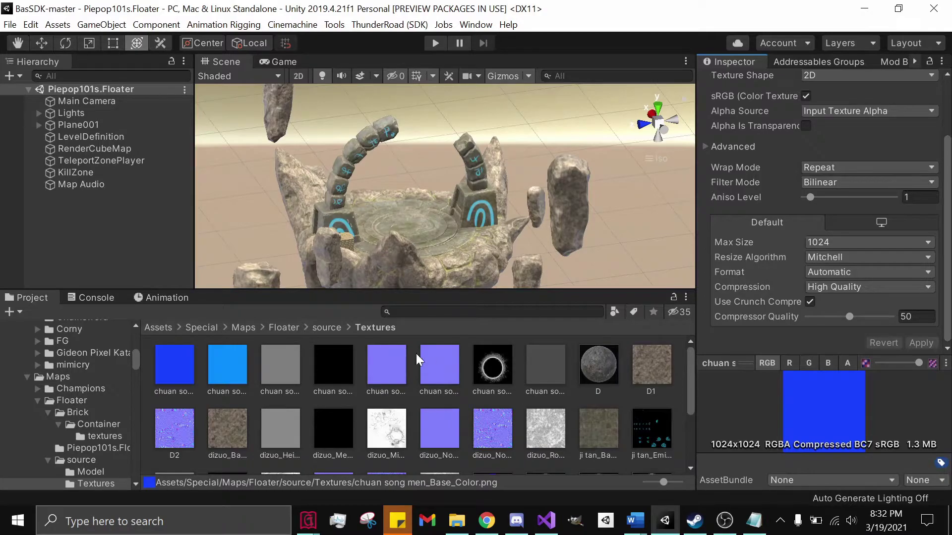
- Select the Viking music clip in the Floater folder, preview it, and set its Quality to 50
click(325, 329)
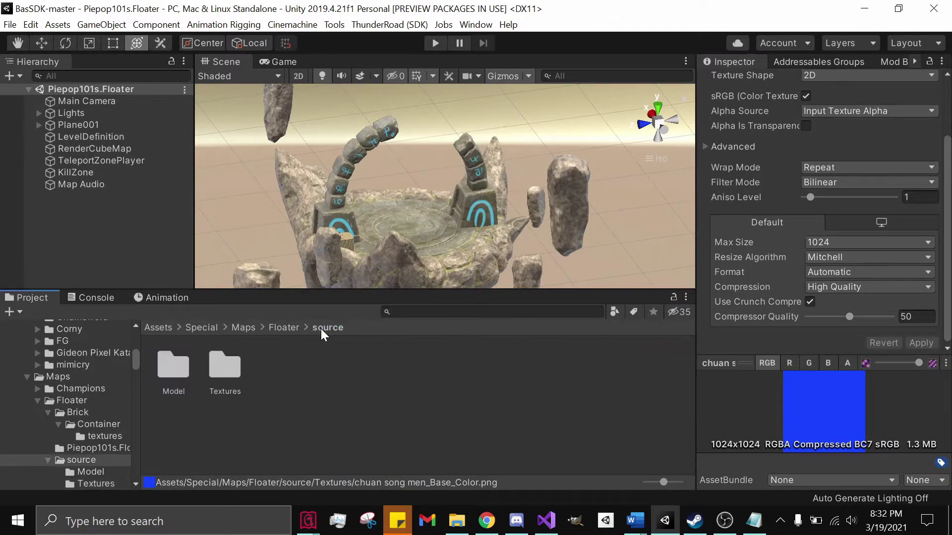
click(284, 327)
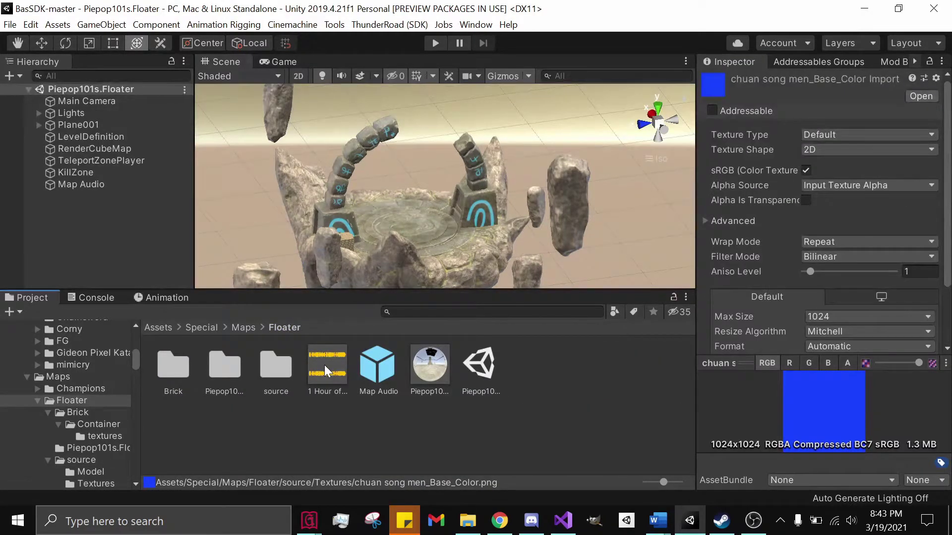
click(325, 365)
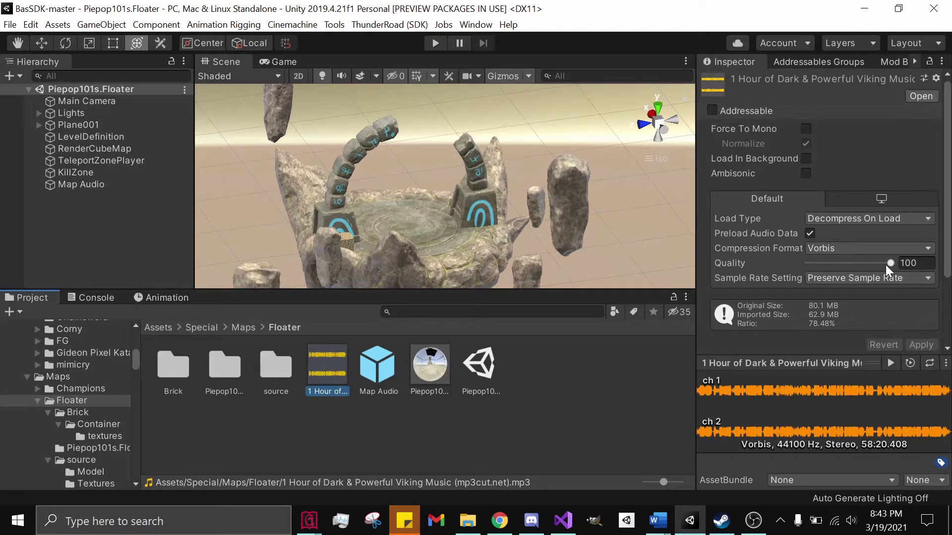
click(891, 362)
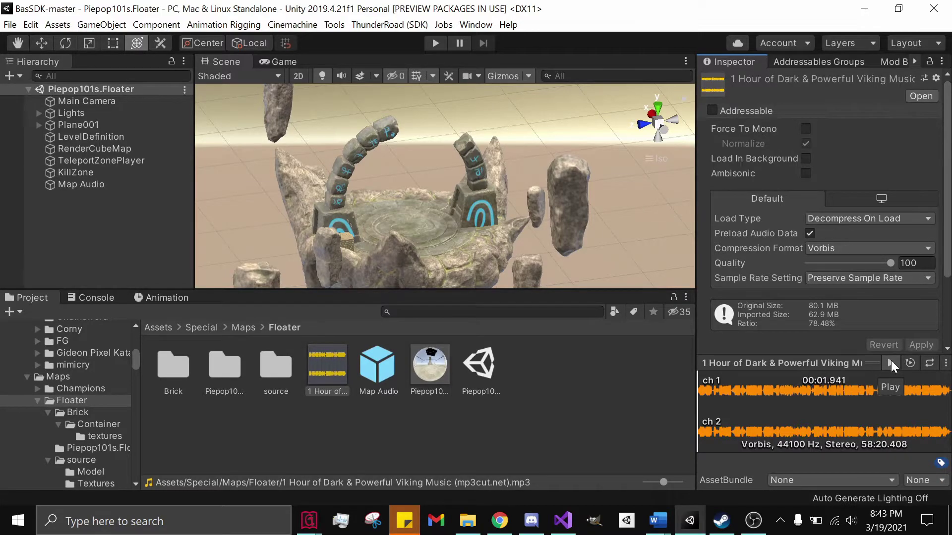
click(891, 362)
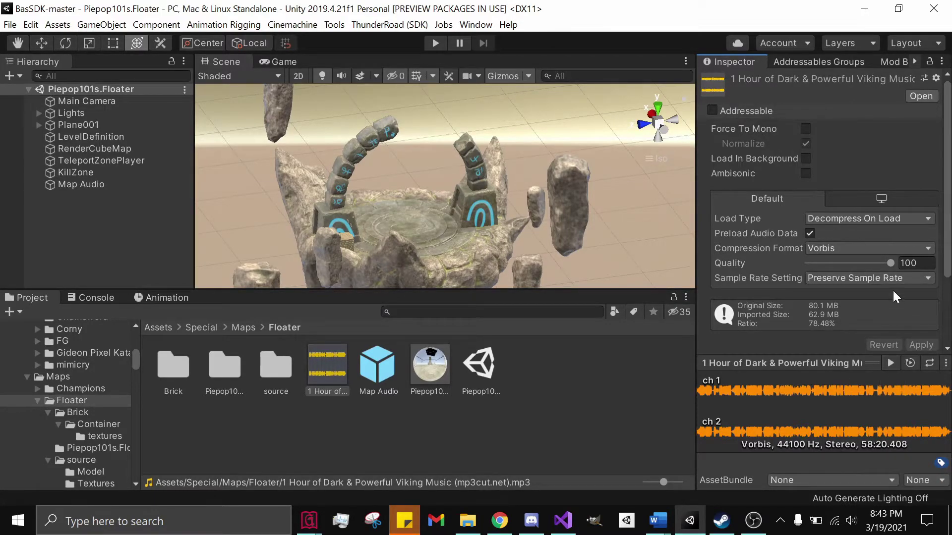
click(915, 263)
text(50)
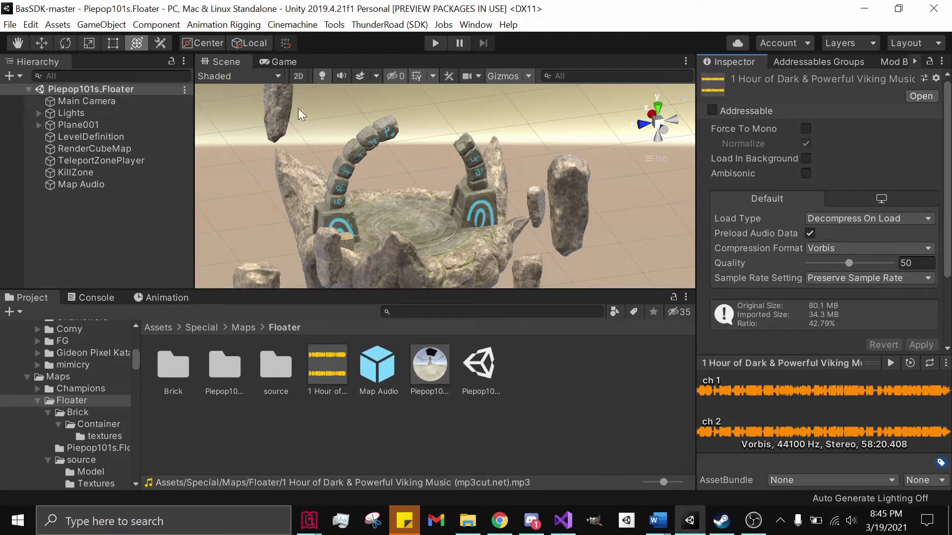
- Start a Windows x86_64 build of the Floater scene into the Downloads folder
click(11, 26)
click(70, 160)
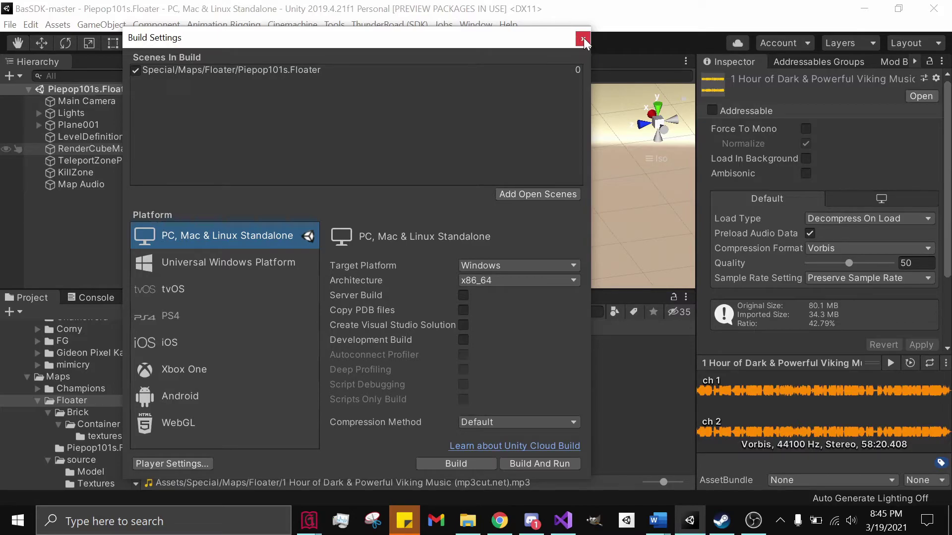
click(456, 464)
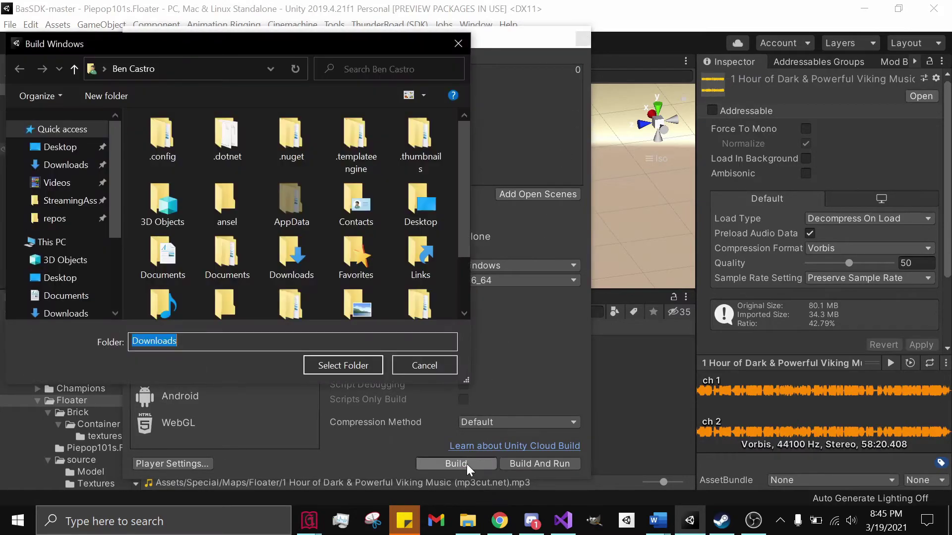
click(368, 367)
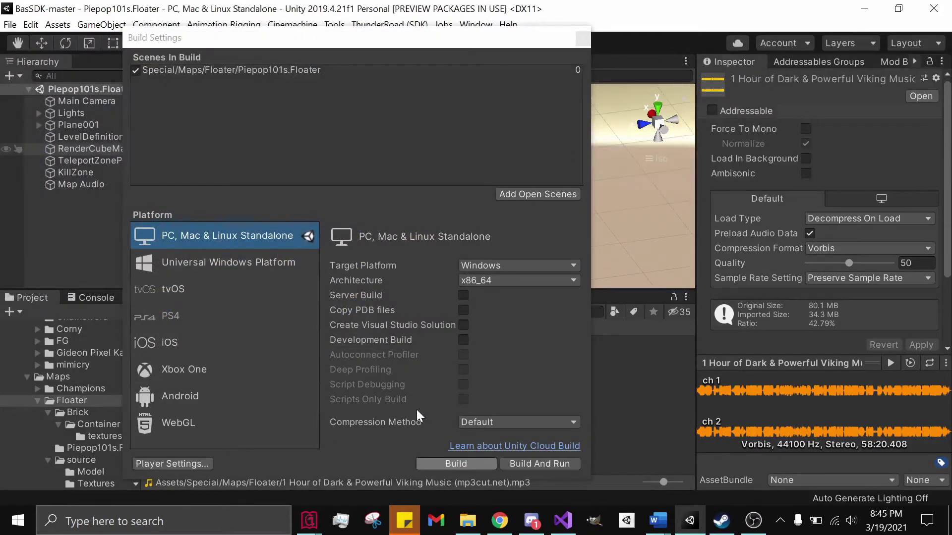